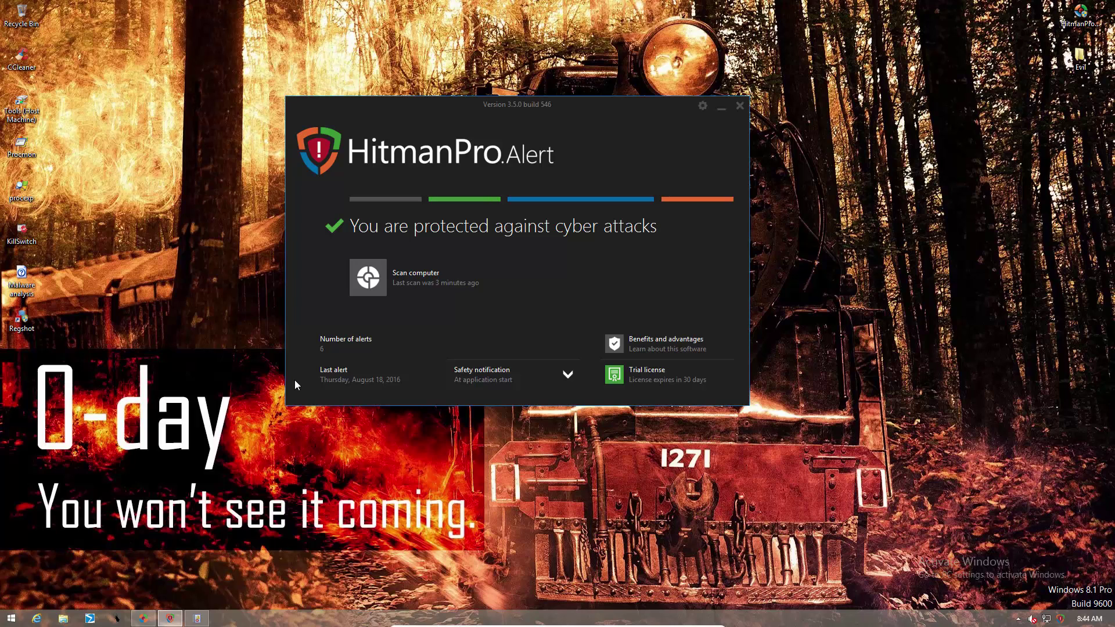
# Step: From the settings gear, switch HitmanPro.Alert to its Advanced interface
pyautogui.click(702, 106)
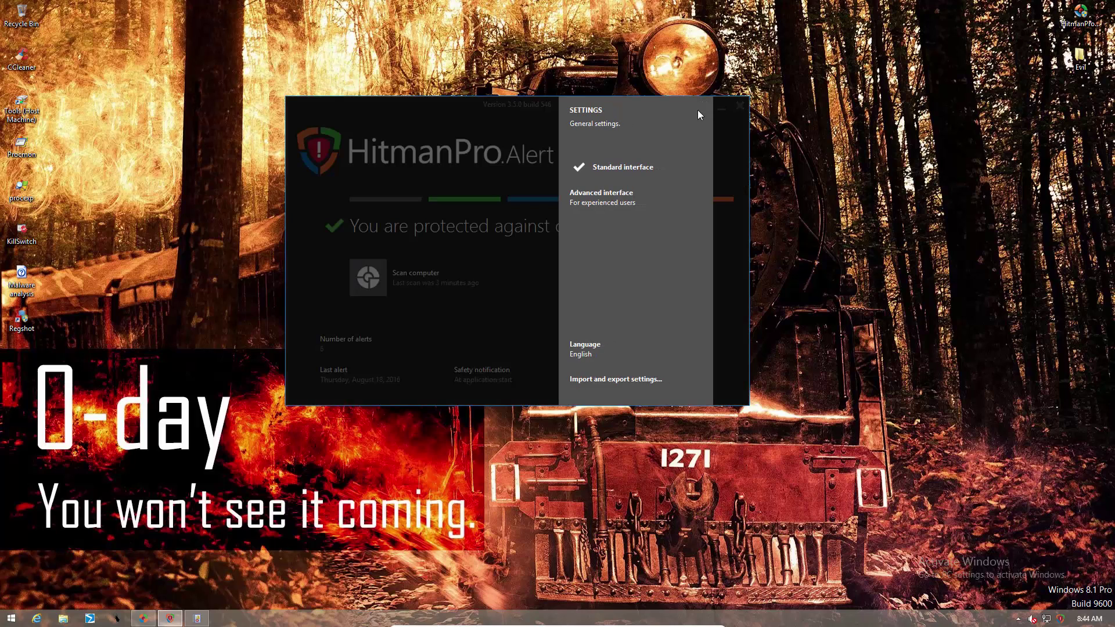
pyautogui.click(599, 196)
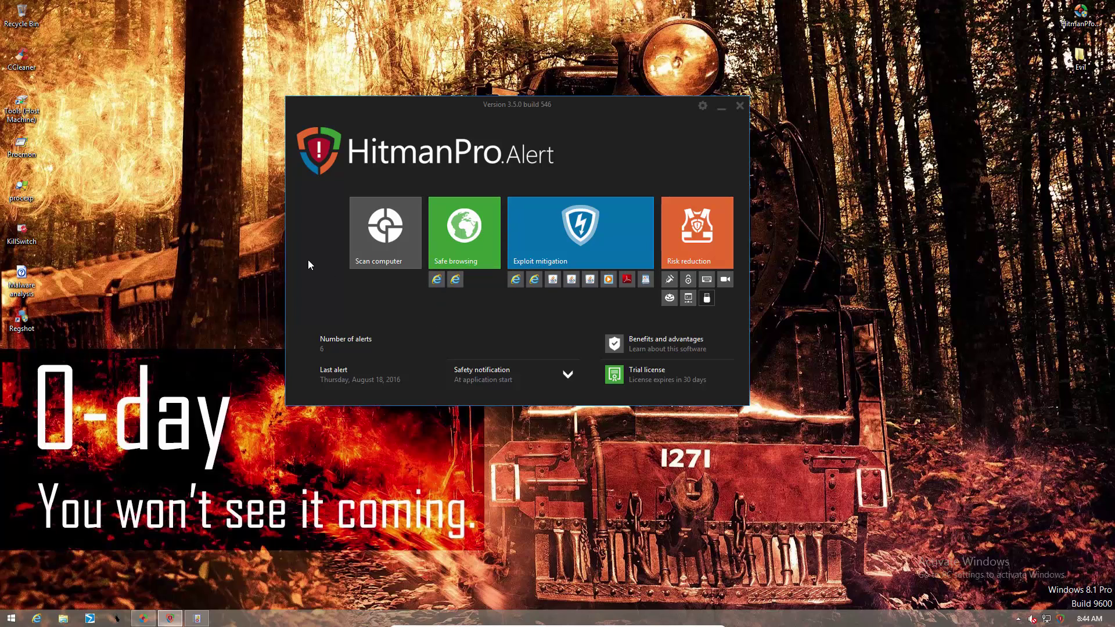
# Step: Review the Risk reduction features such as CryptoGuard, then close the HitmanPro.Alert window
pyautogui.click(696, 233)
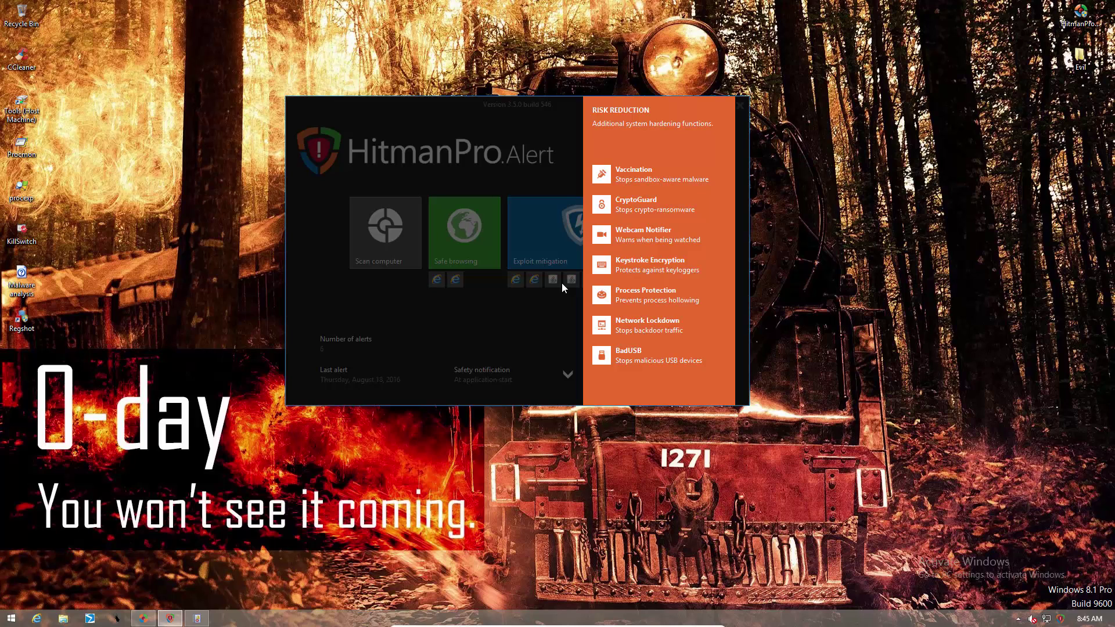
pyautogui.click(562, 283)
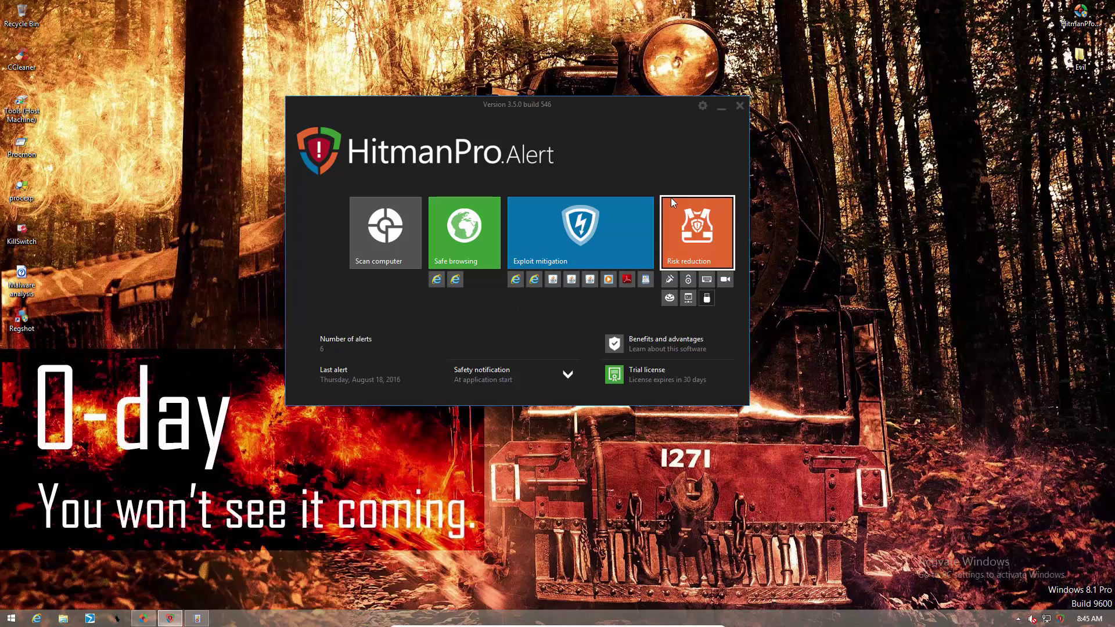
pyautogui.click(740, 106)
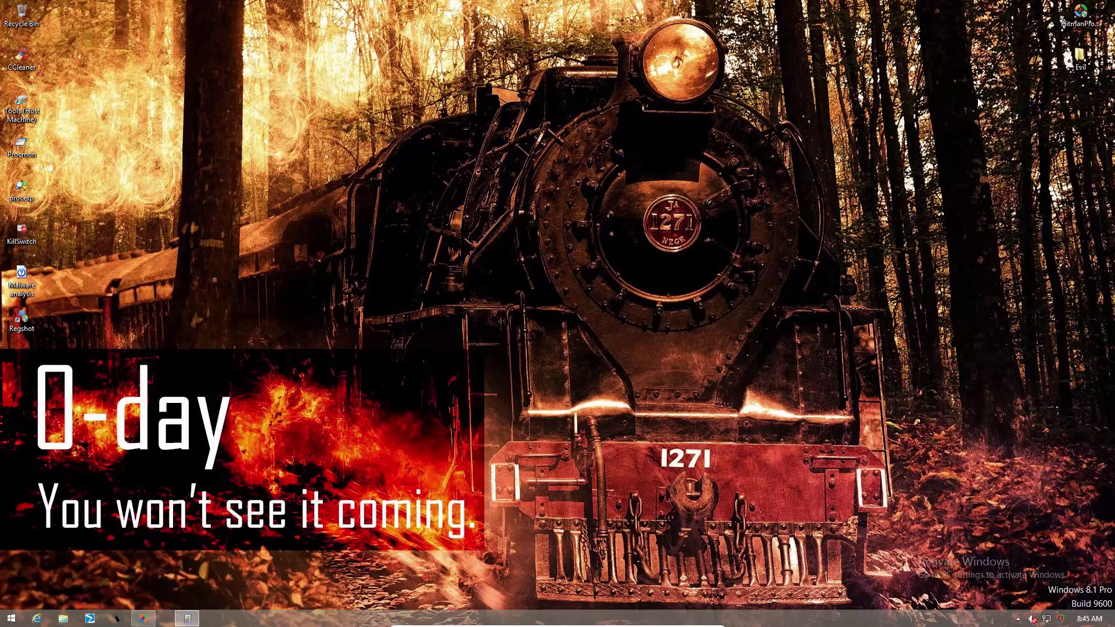
# Step: Open the desktop Evil folder and move its Explorer window up and to the right
pyautogui.doubleClick(1077, 68)
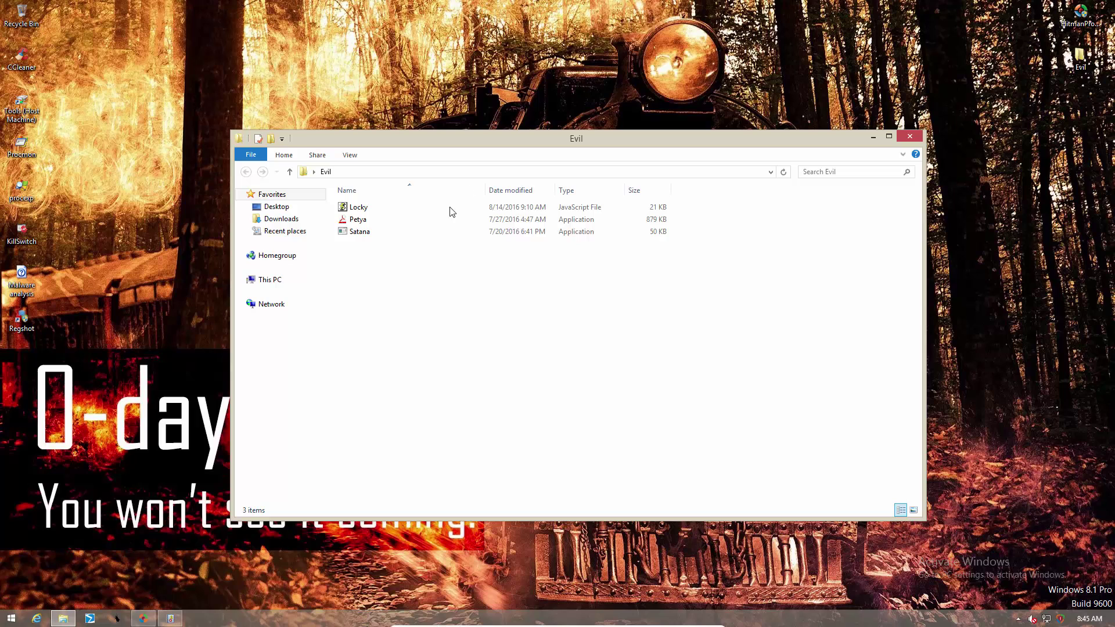
pyautogui.moveTo(495, 148); pyautogui.dragTo(530, 133)
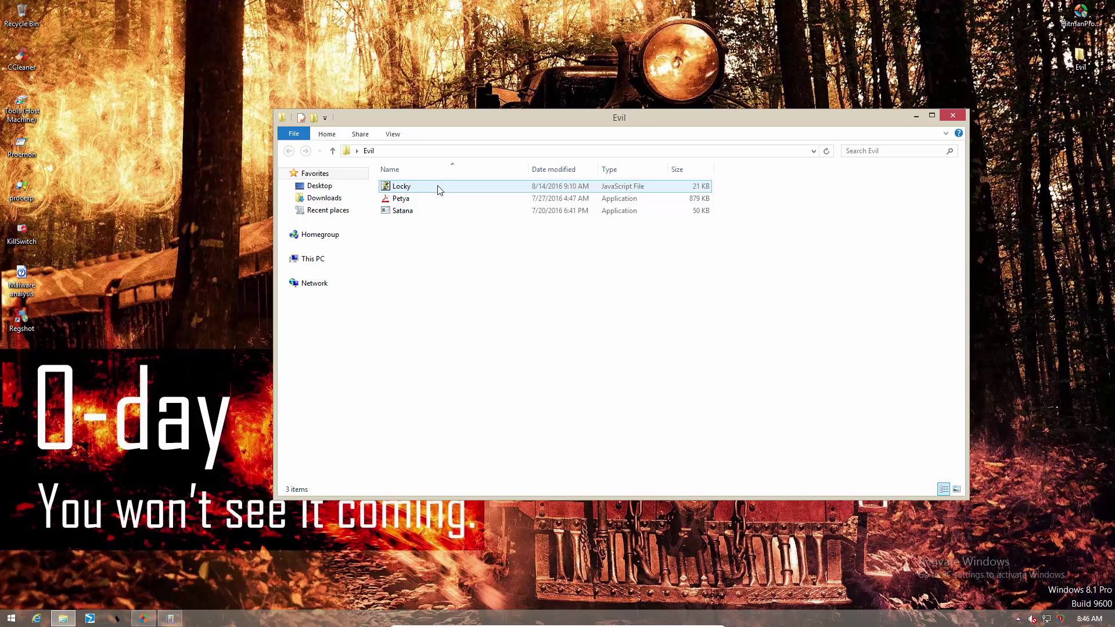
# Step: Run the Satana sample, close its crash error, then launch Petya.exe
pyautogui.doubleClick(422, 212)
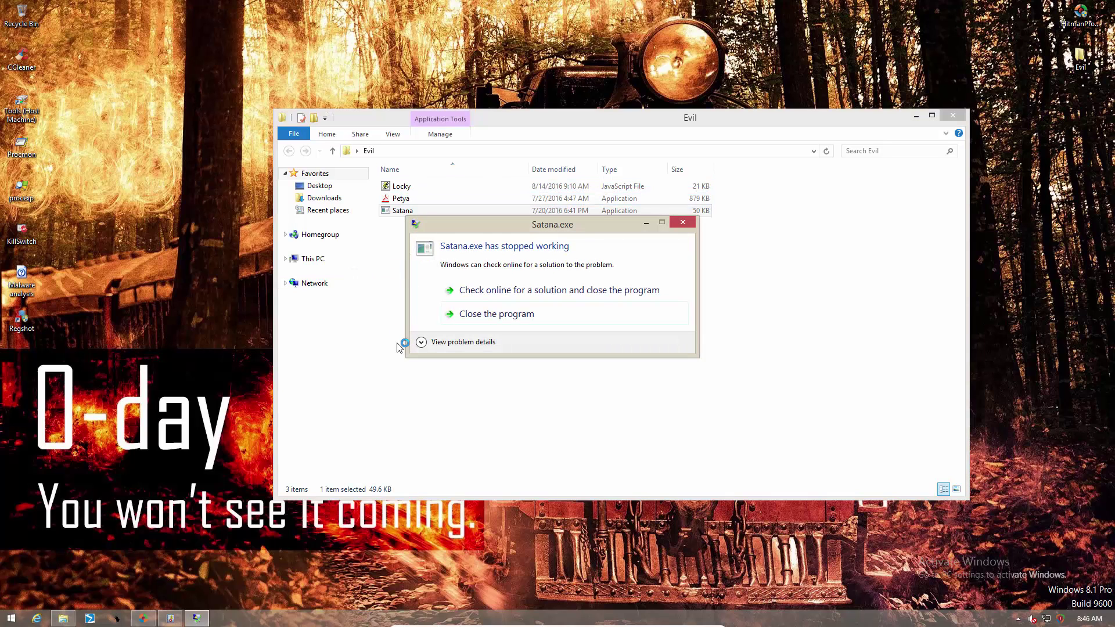
pyautogui.click(446, 314)
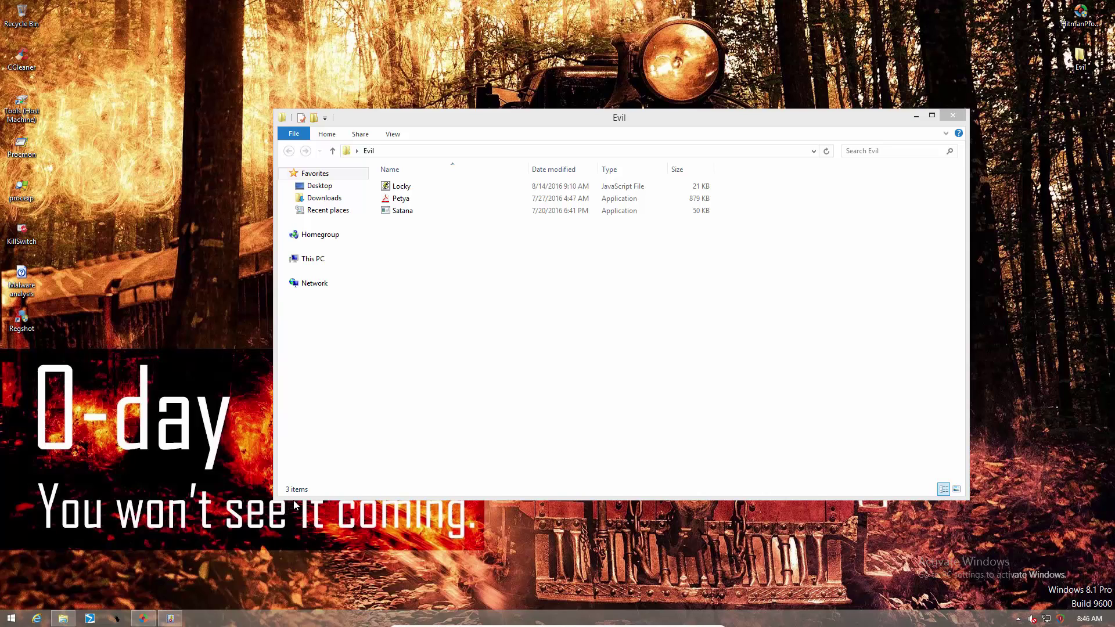
pyautogui.doubleClick(406, 199)
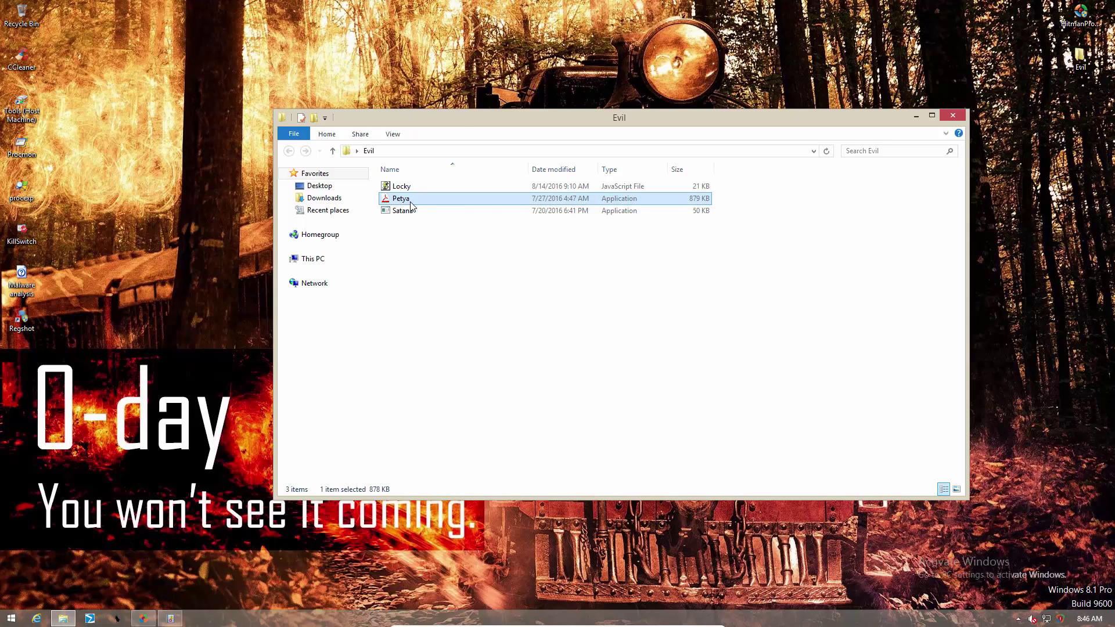
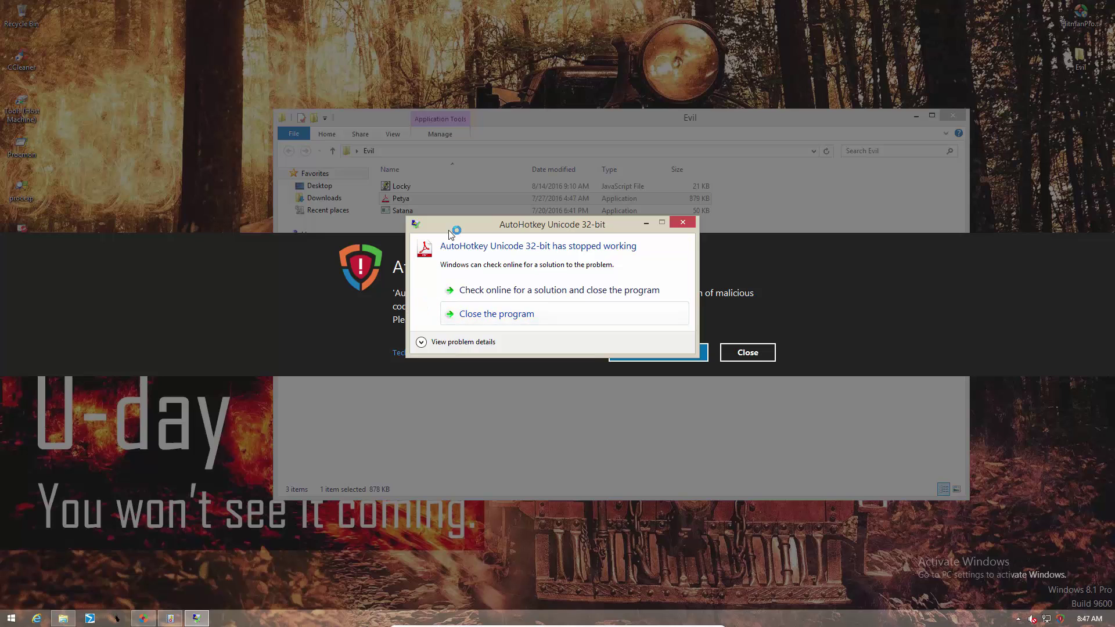
# Step: Move the AutoHotkey crash dialog aside, dismiss the Attack Intercepted alert, and close the Evil folder
pyautogui.moveTo(448, 230); pyautogui.dragTo(607, 107)
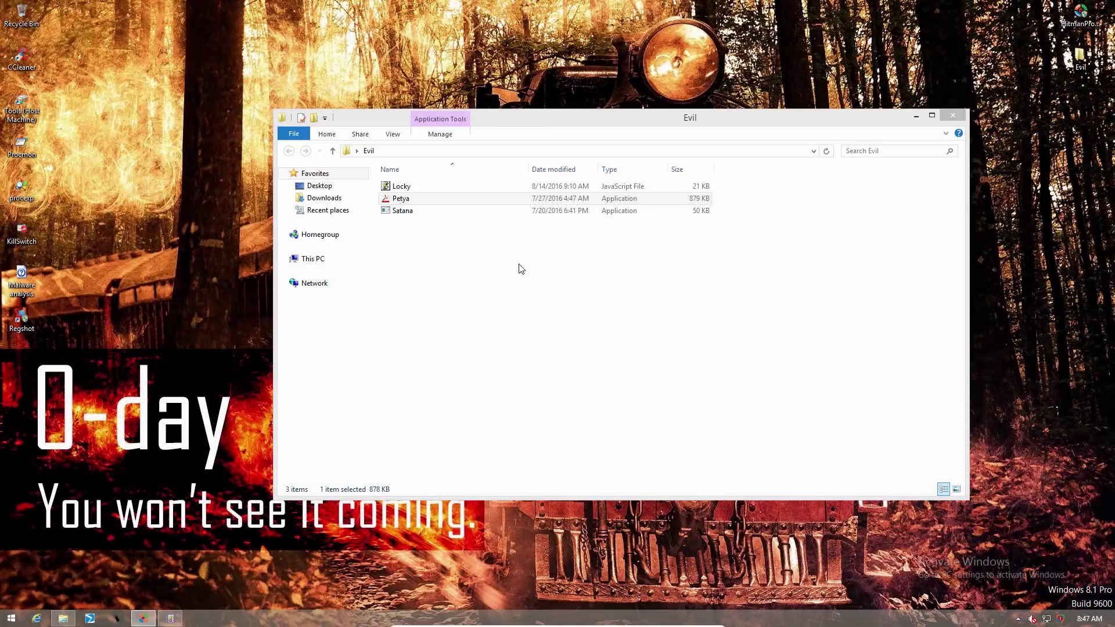
pyautogui.moveTo(519, 267); pyautogui.dragTo(443, 196)
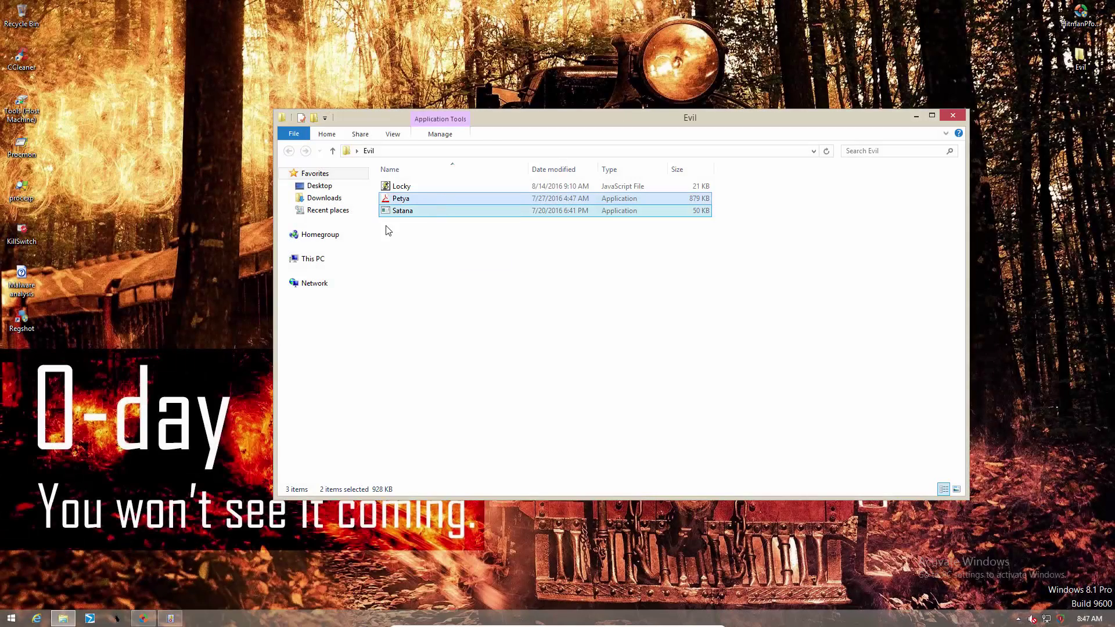
pyautogui.click(411, 254)
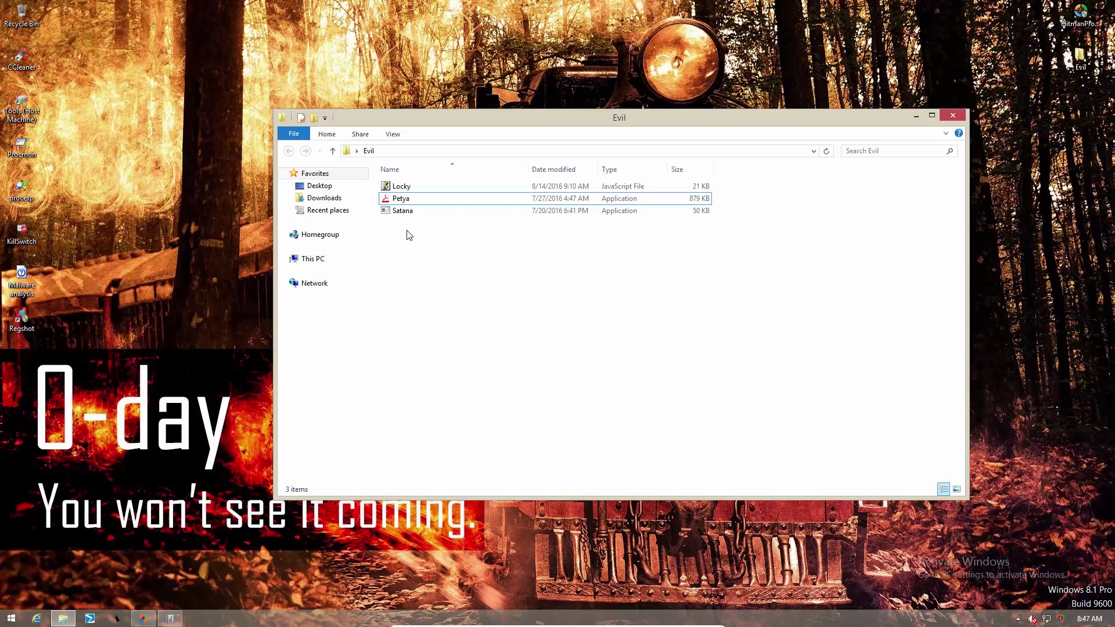
pyautogui.click(407, 189)
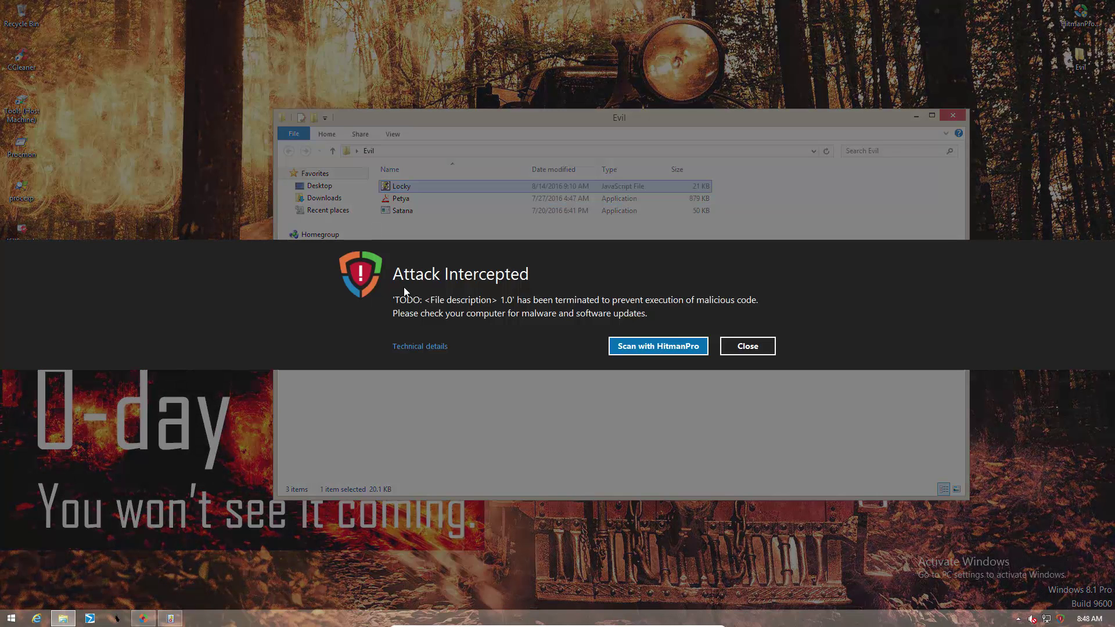
pyautogui.click(754, 347)
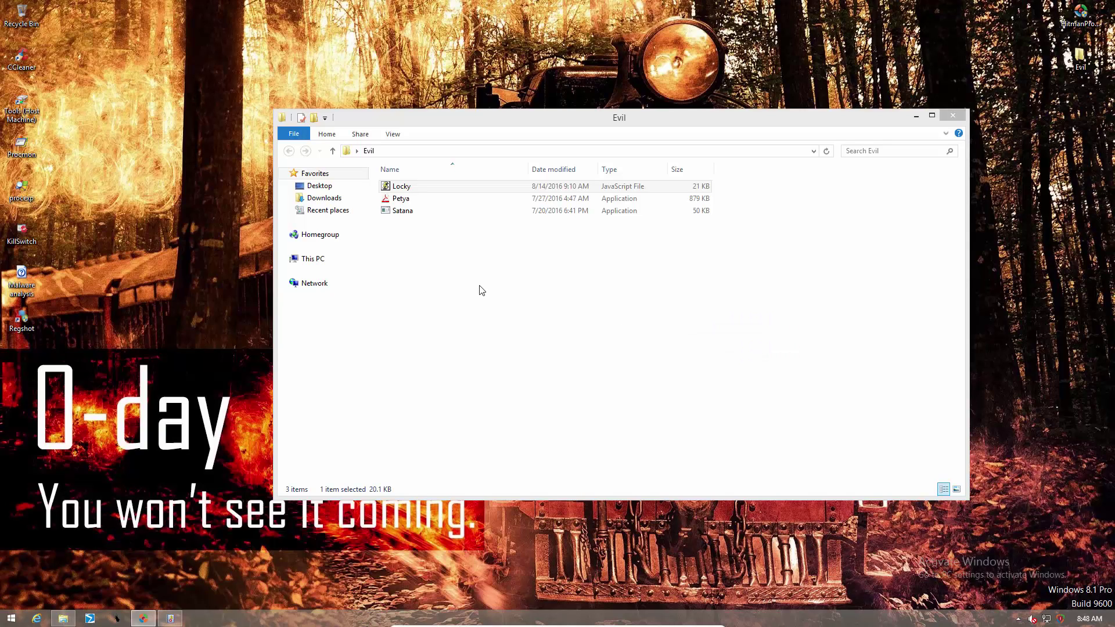
pyautogui.click(954, 117)
# Step: Open HitmanPro.Alert, then inspect the 7:54 Application Error crash events in Event Viewer
pyautogui.click(1061, 618)
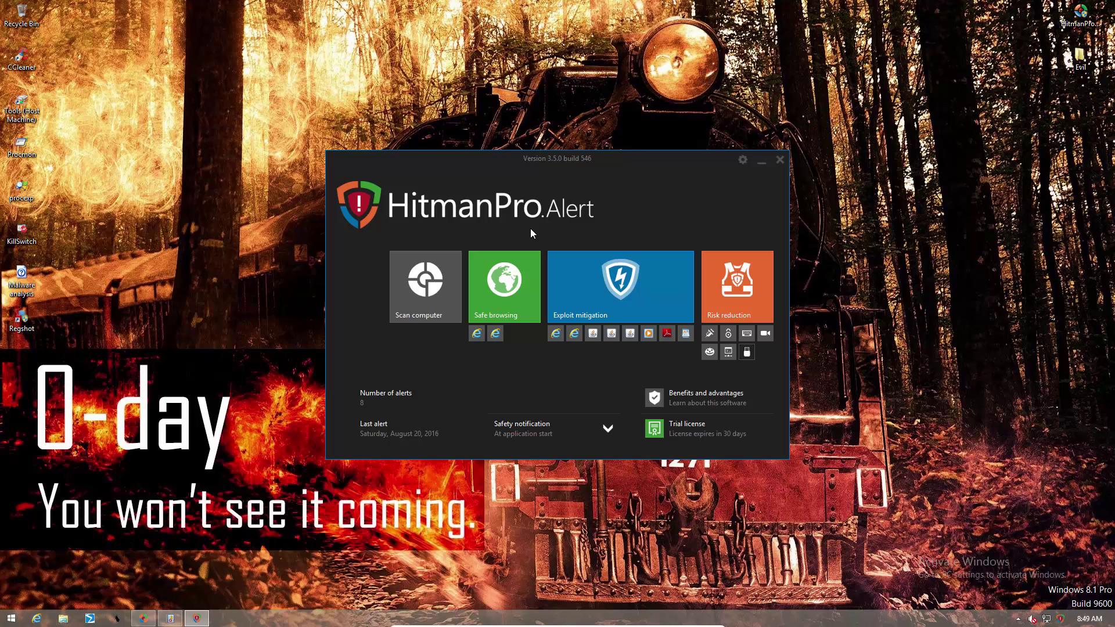
pyautogui.click(170, 618)
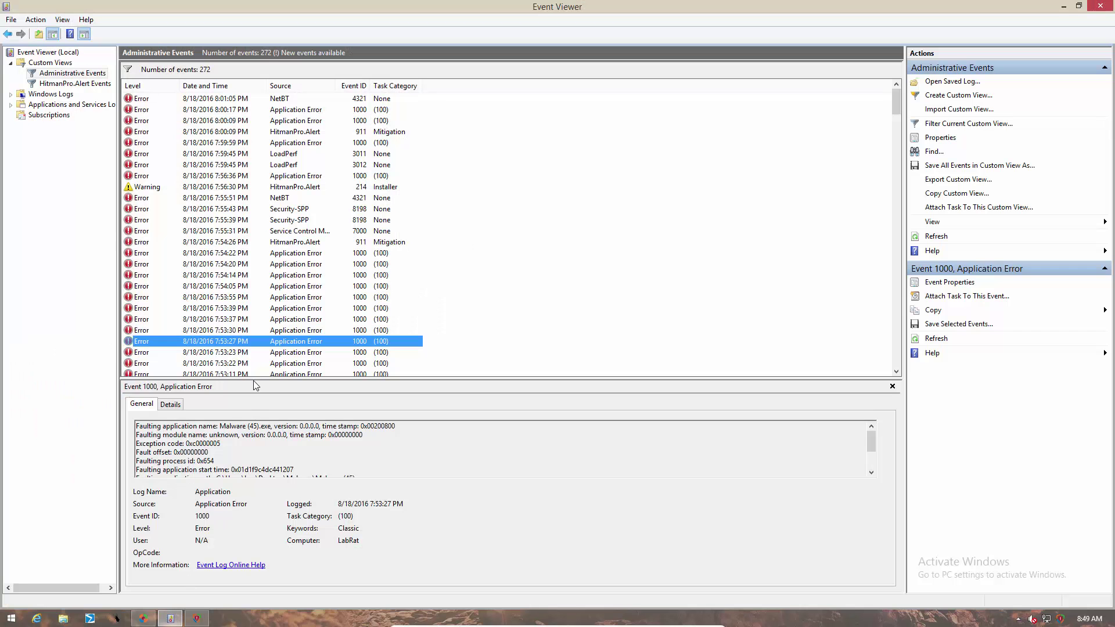
pyautogui.click(227, 255)
pyautogui.click(224, 266)
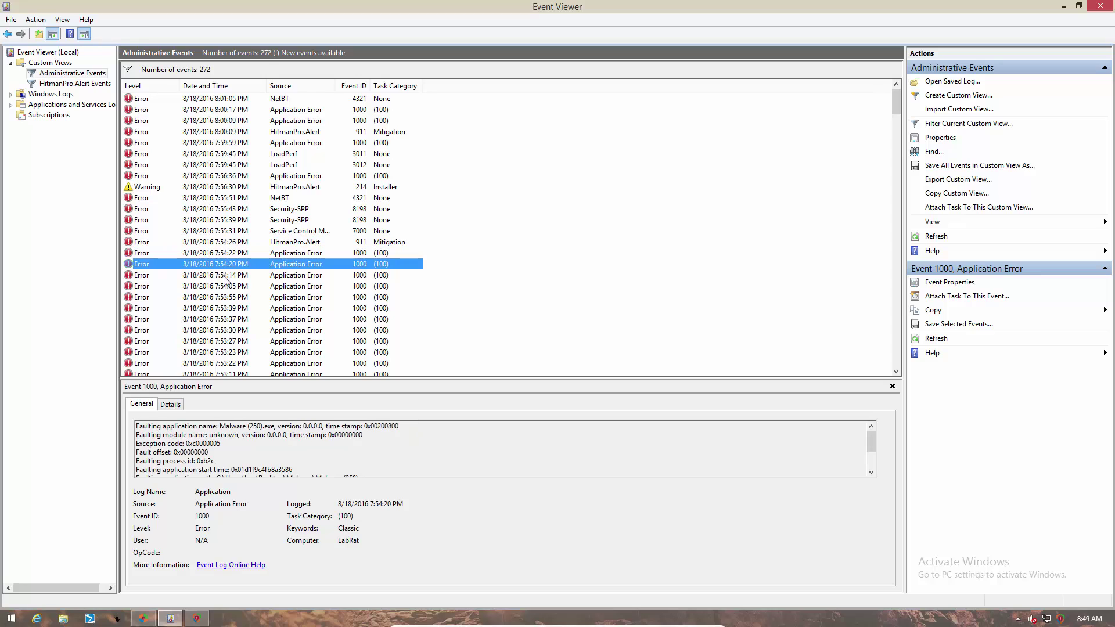
pyautogui.click(225, 285)
pyautogui.click(226, 297)
pyautogui.click(226, 308)
# Step: Continue through the 7:53:30, 7:53:22 and 7:53:05 Application Error events
pyautogui.click(235, 330)
pyautogui.scroll(-1, 235, 330)
pyautogui.click(235, 330)
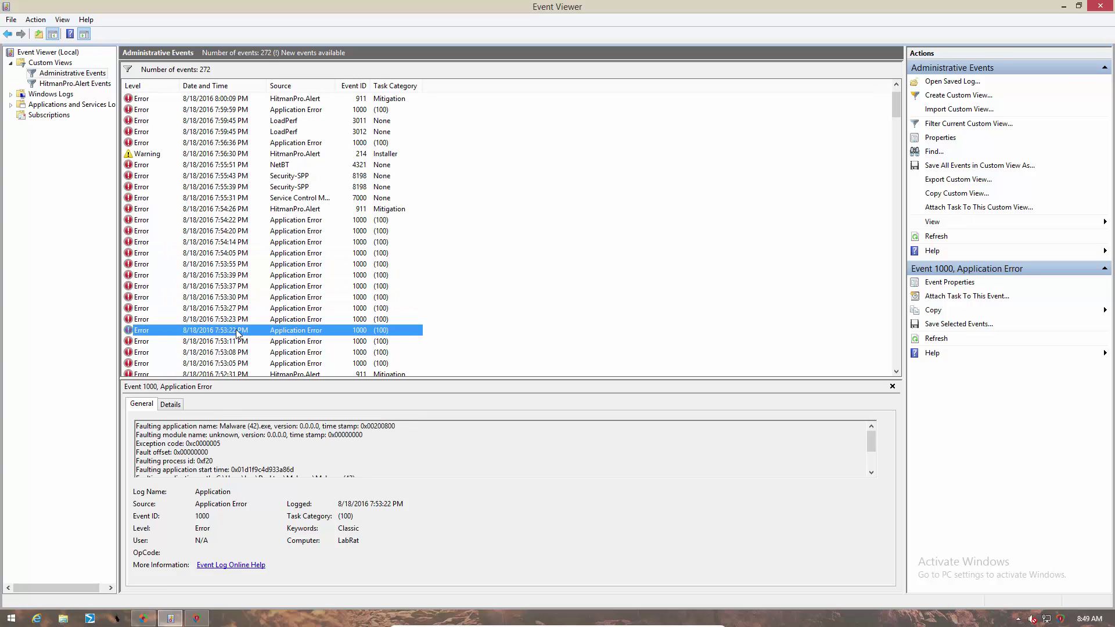
pyautogui.scroll(-1, 237, 331)
pyautogui.click(236, 329)
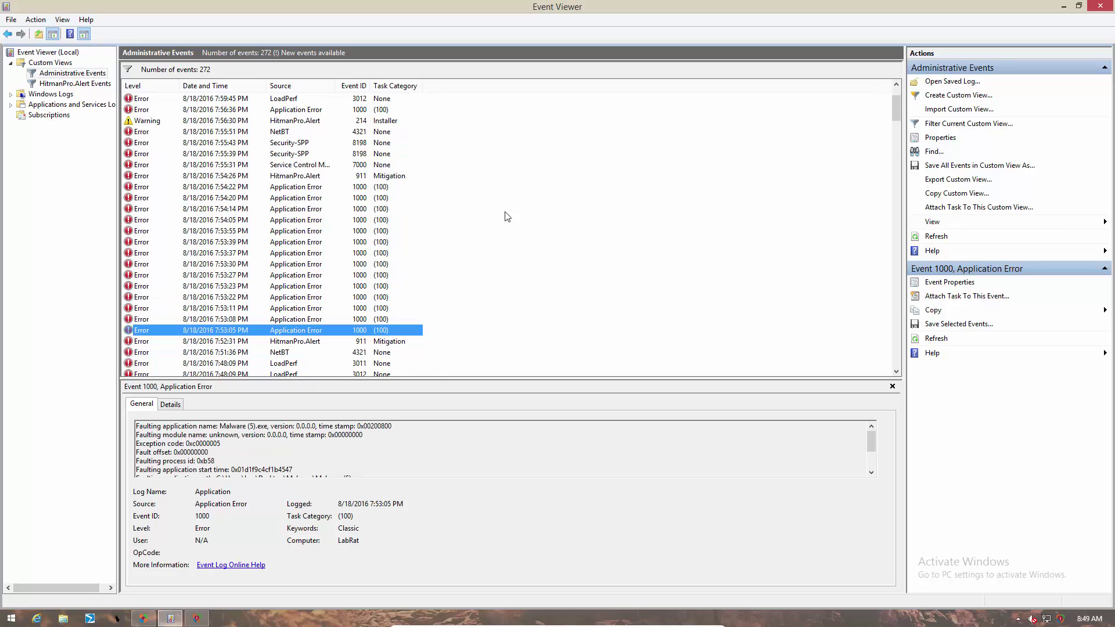
# Step: Minimise Event Viewer, check the hidserv.exe Trojan detection names in HitmanPro, then close the results
pyautogui.click(1063, 7)
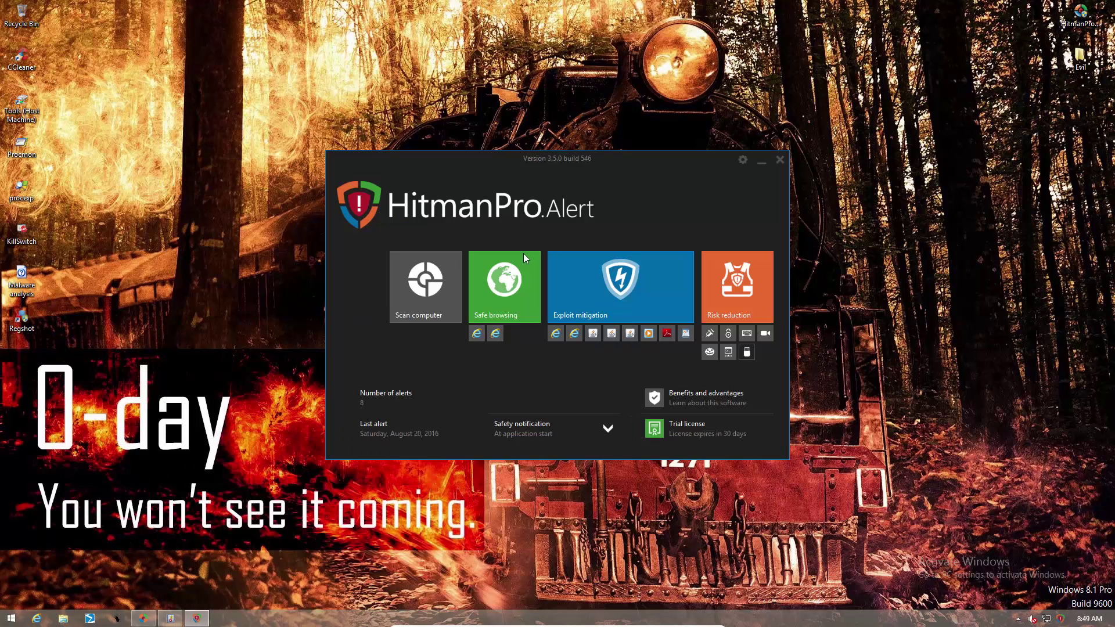
pyautogui.click(143, 618)
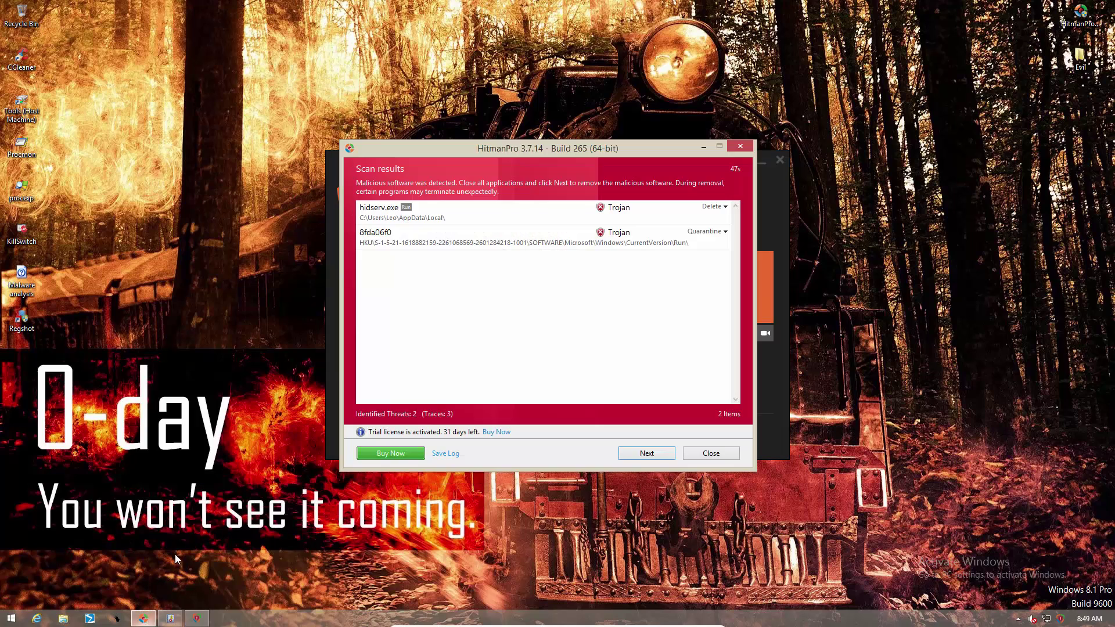
pyautogui.click(381, 217)
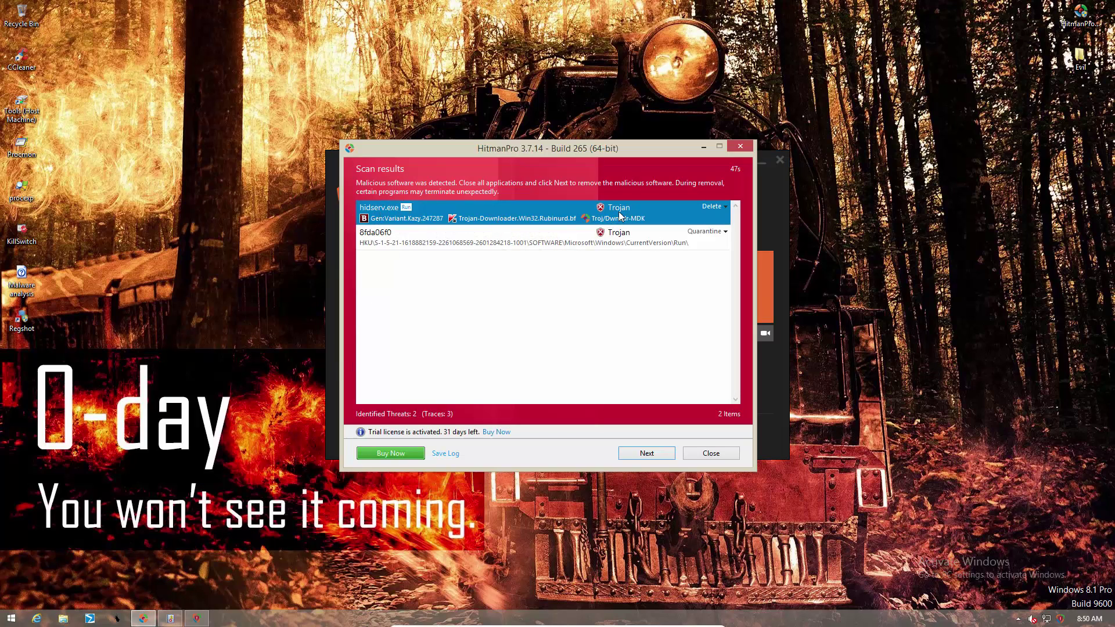
pyautogui.click(689, 457)
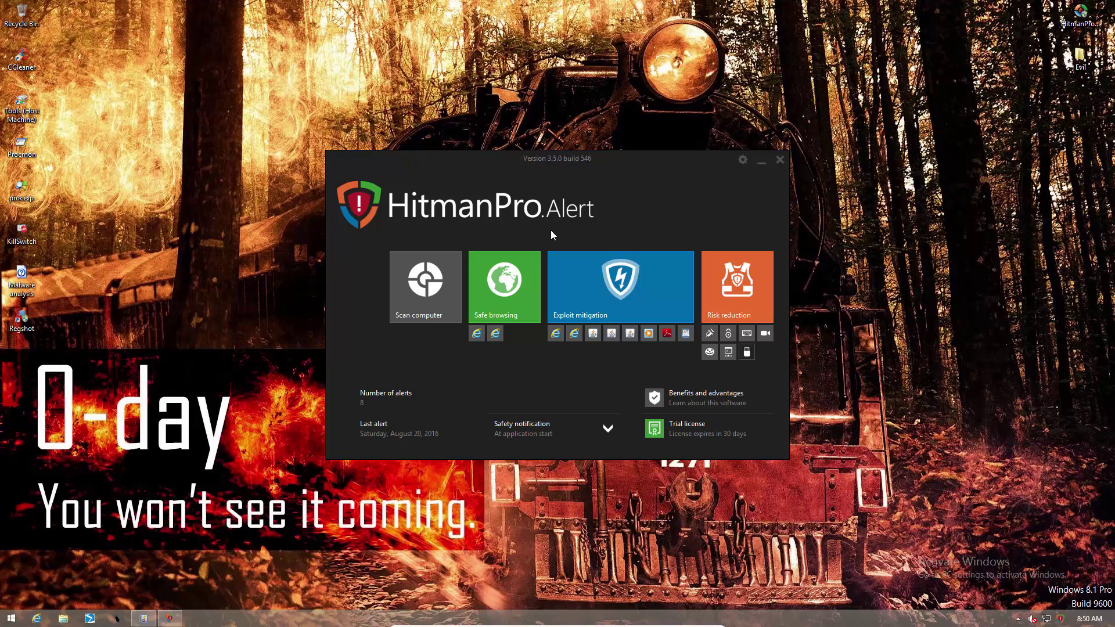
pyautogui.moveTo(593, 190); pyautogui.dragTo(590, 183)
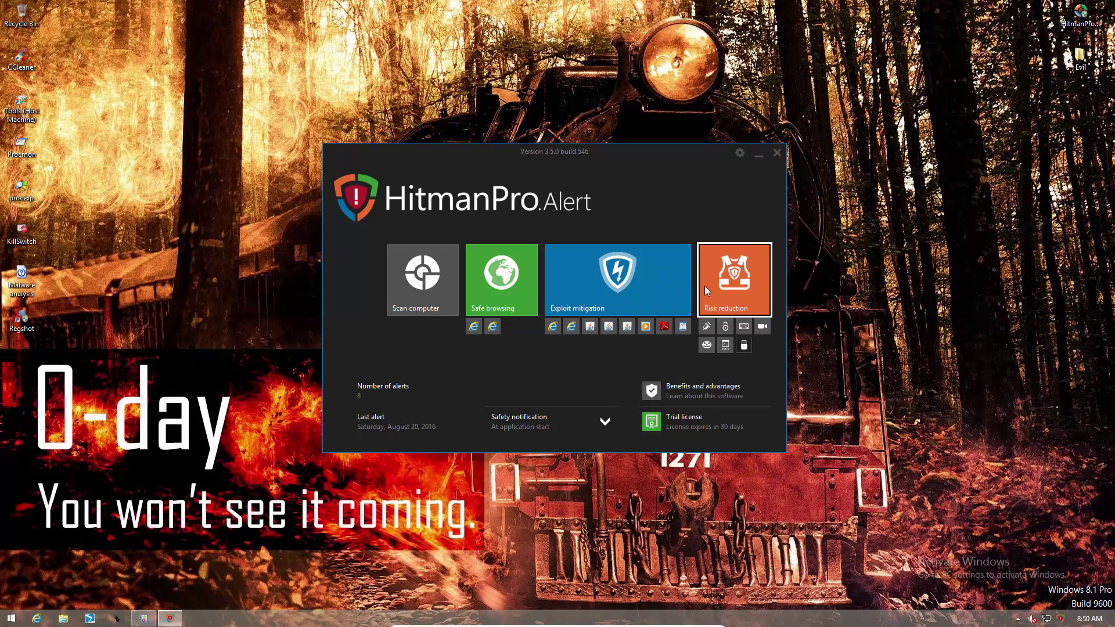
pyautogui.click(660, 286)
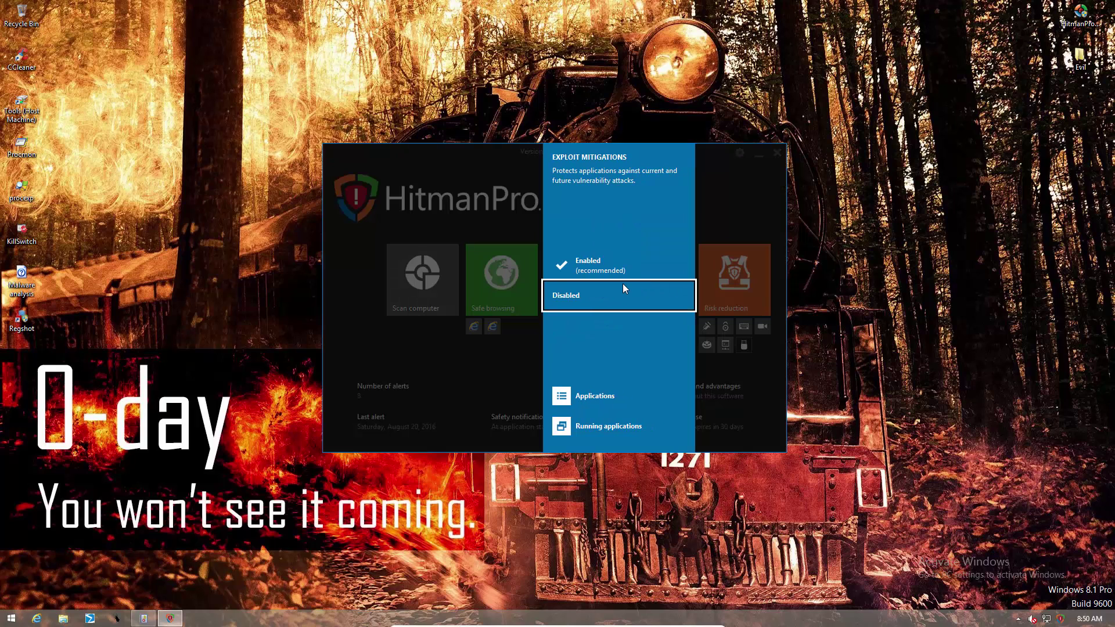
pyautogui.click(556, 263)
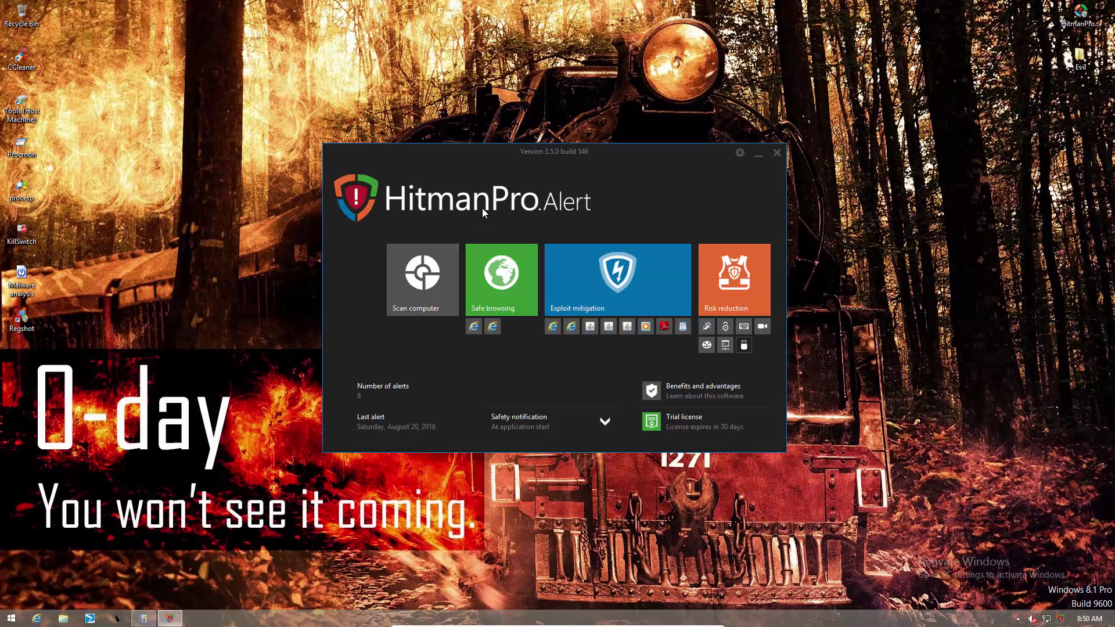
pyautogui.click(716, 265)
pyautogui.click(523, 246)
# Step: View the trial licence activation and Risk reduction panels, then close HitmanPro.Alert
pyautogui.click(659, 421)
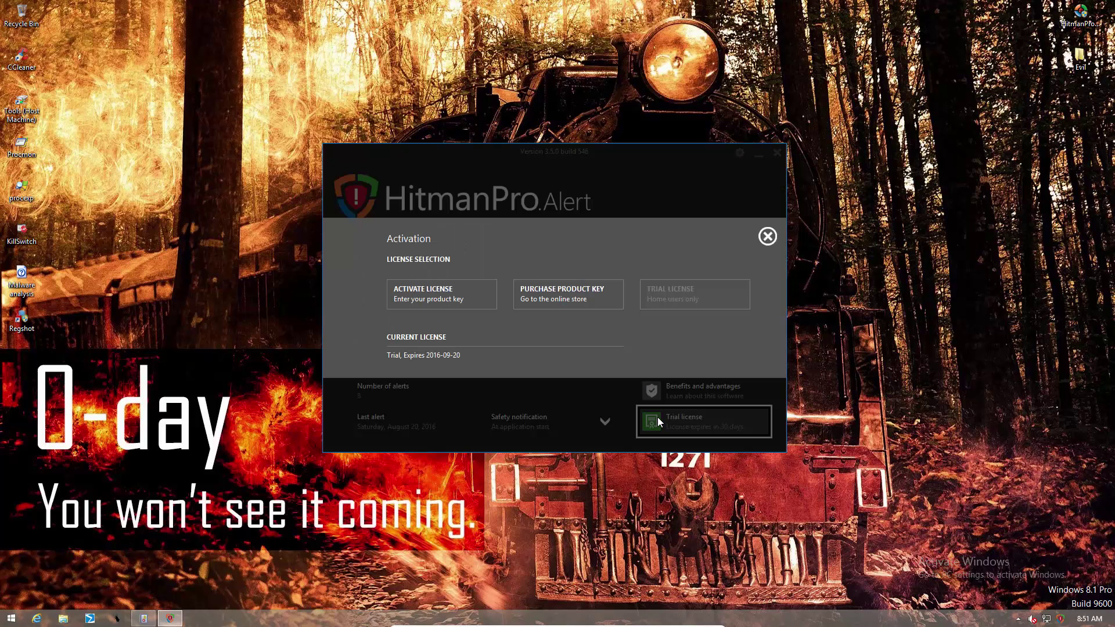
pyautogui.click(767, 237)
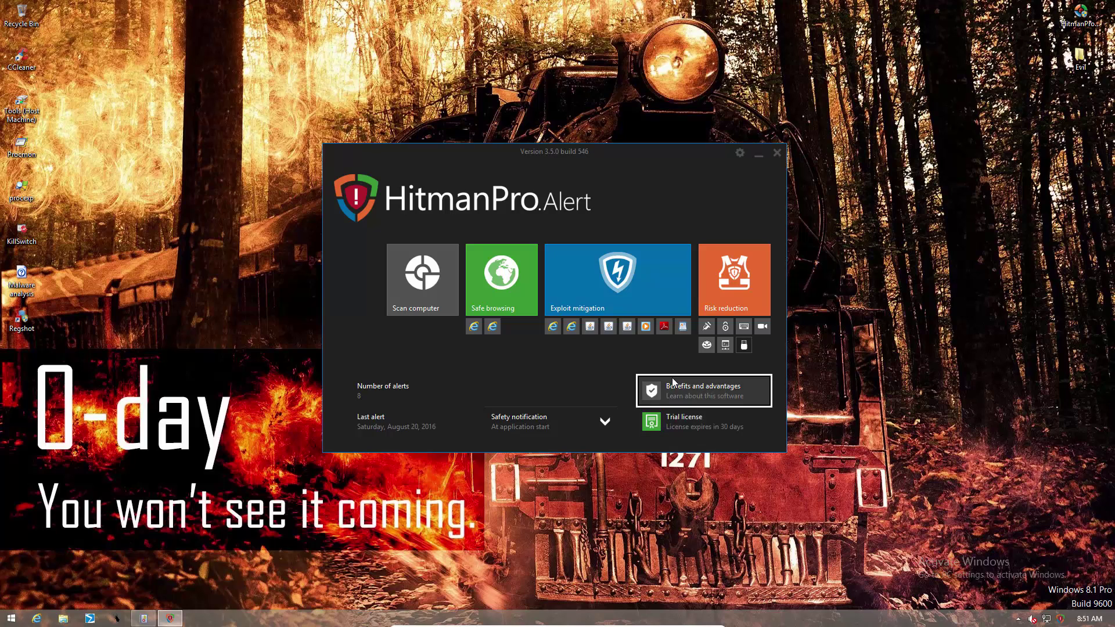
pyautogui.click(741, 290)
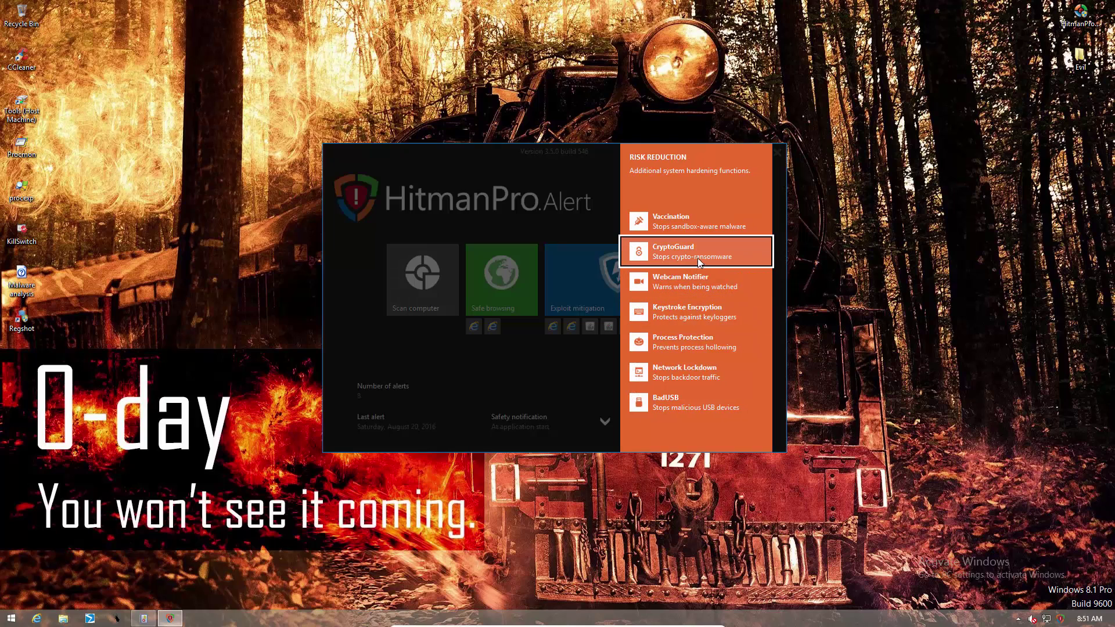
pyautogui.click(589, 343)
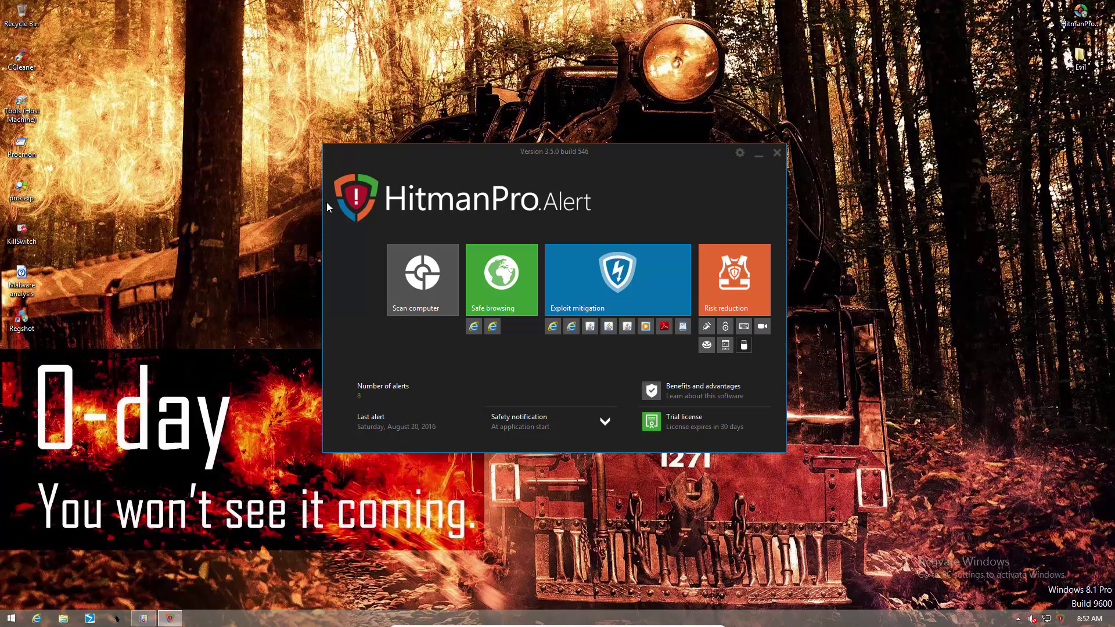
pyautogui.click(777, 152)
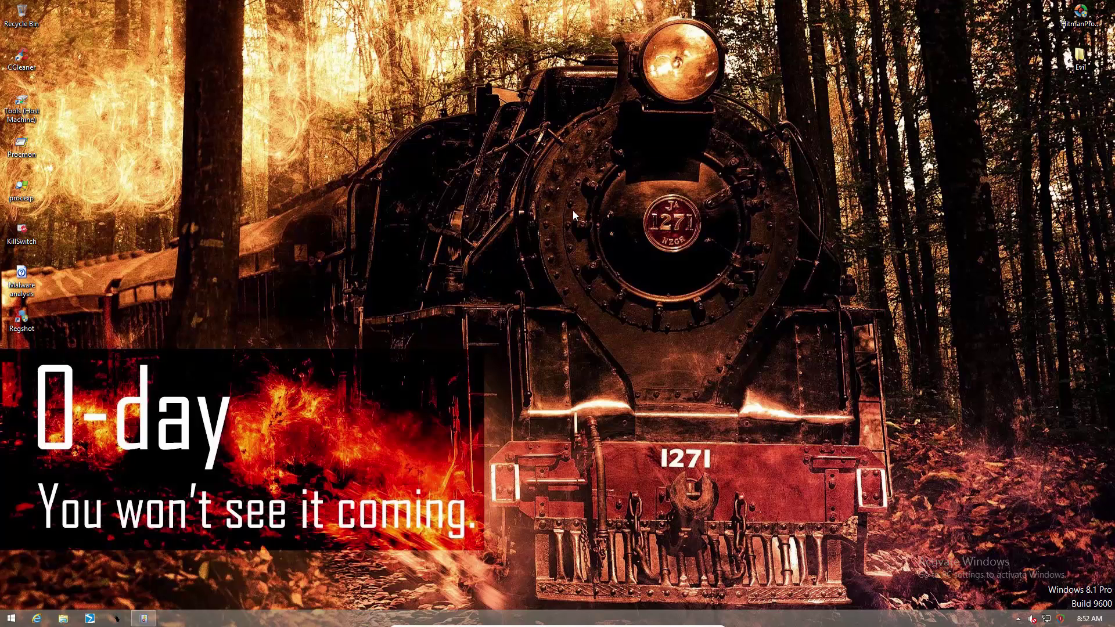